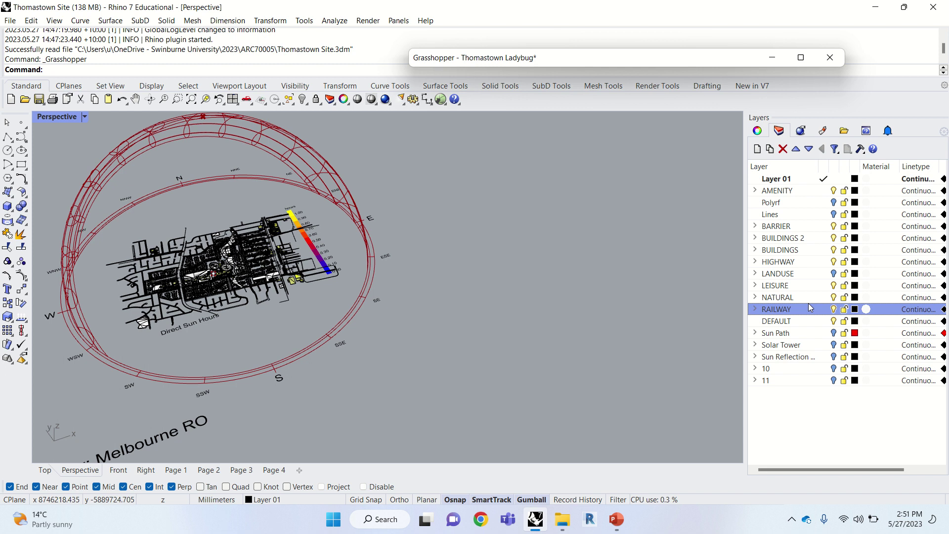
- Expand the Ladybug definition and bring the DirectSunHours component into view
double_click(688, 58)
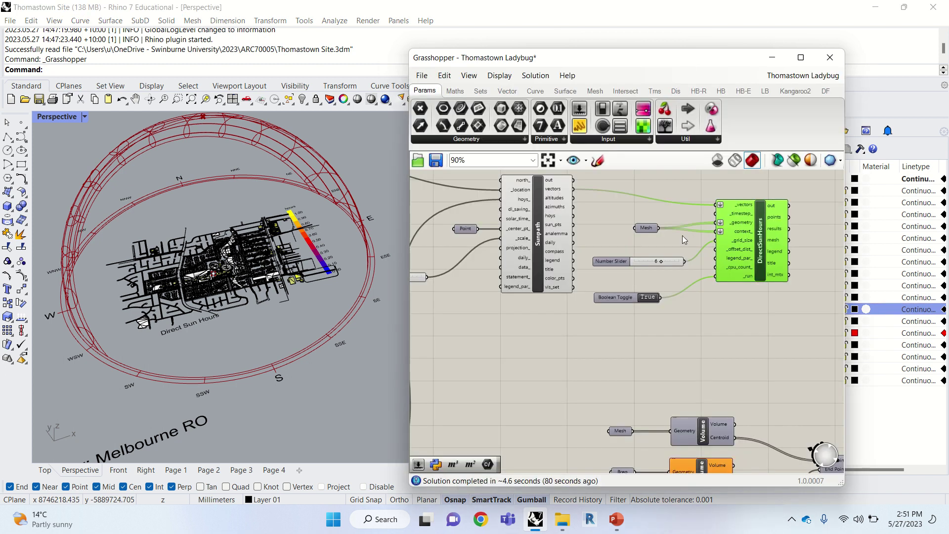
scroll(570, 281, "up", 5)
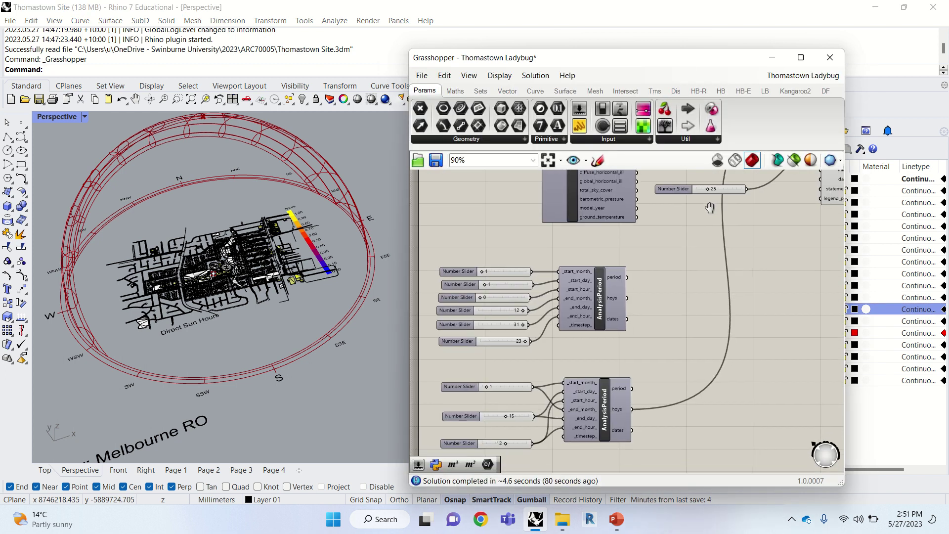
right_click_drag(594, 363, 419, 398)
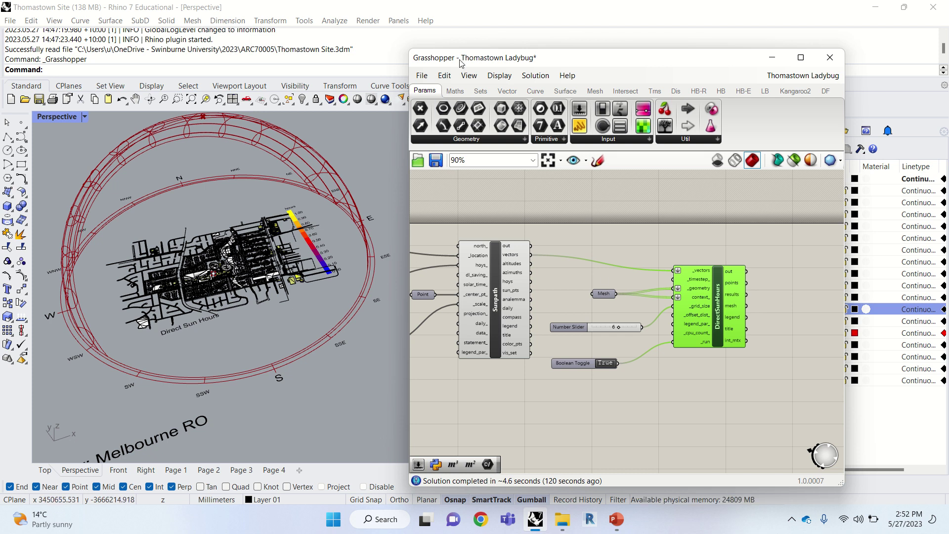
- Add a 420 × 297 mm landscape layout named 'Diagram' with one detail
double_click(516, 60)
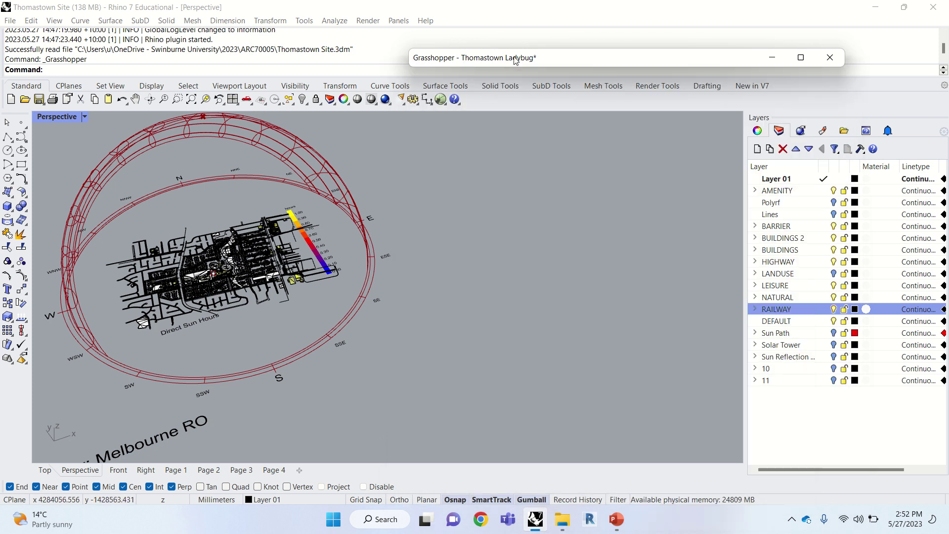
right_click_drag(387, 184, 336, 225)
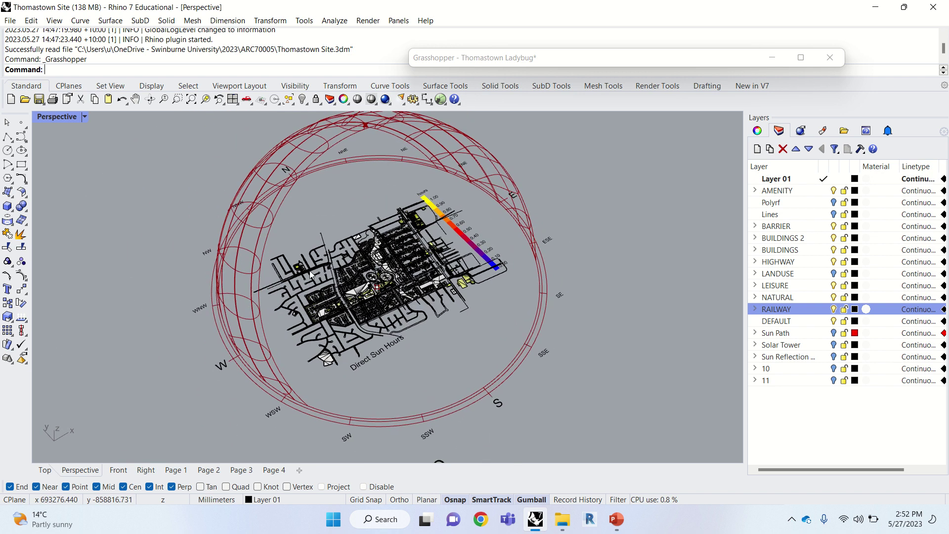
left_click(300, 471)
left_click(327, 412)
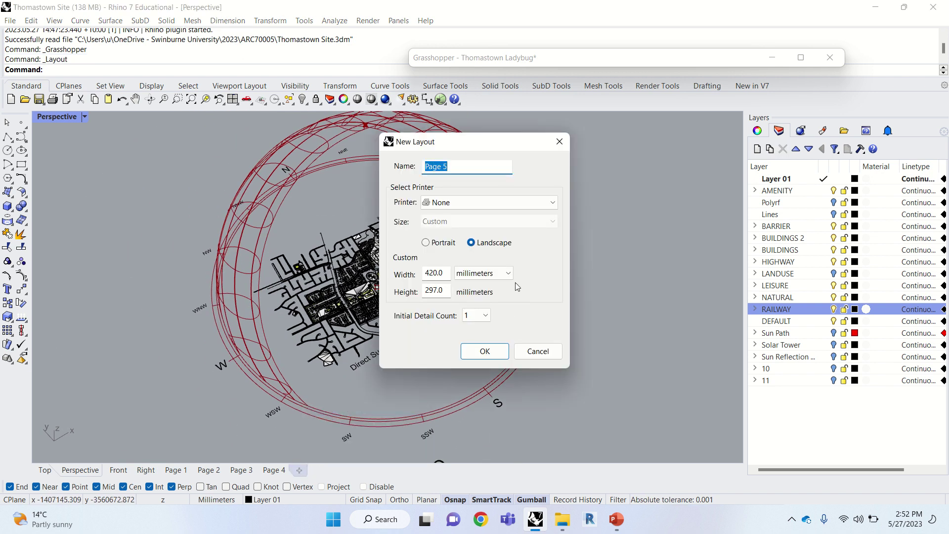
type("Diagram")
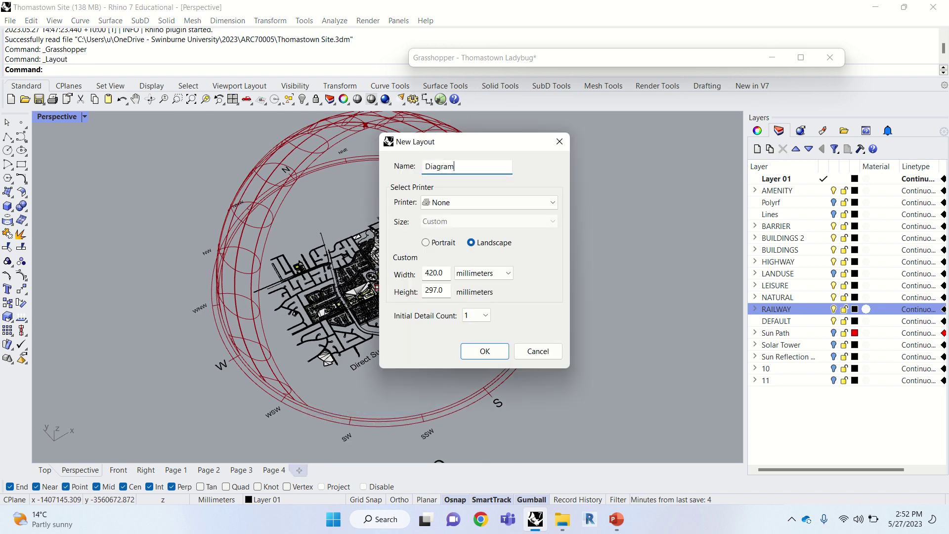
left_click(482, 351)
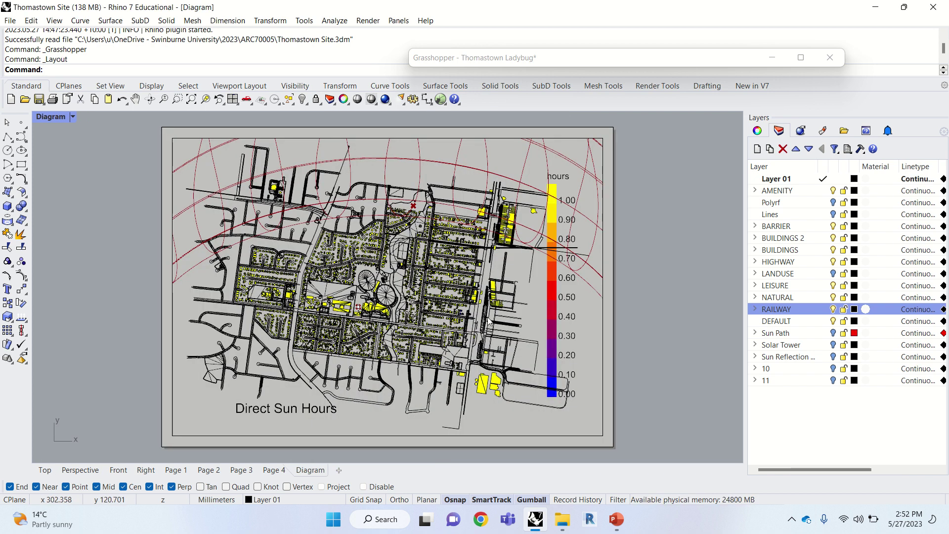
- Stretch the detail's top-right and bottom-left corners out to the page corners
left_click(603, 138)
left_click_drag(603, 138, 613, 127)
left_click(173, 435)
left_click_drag(173, 435, 162, 446)
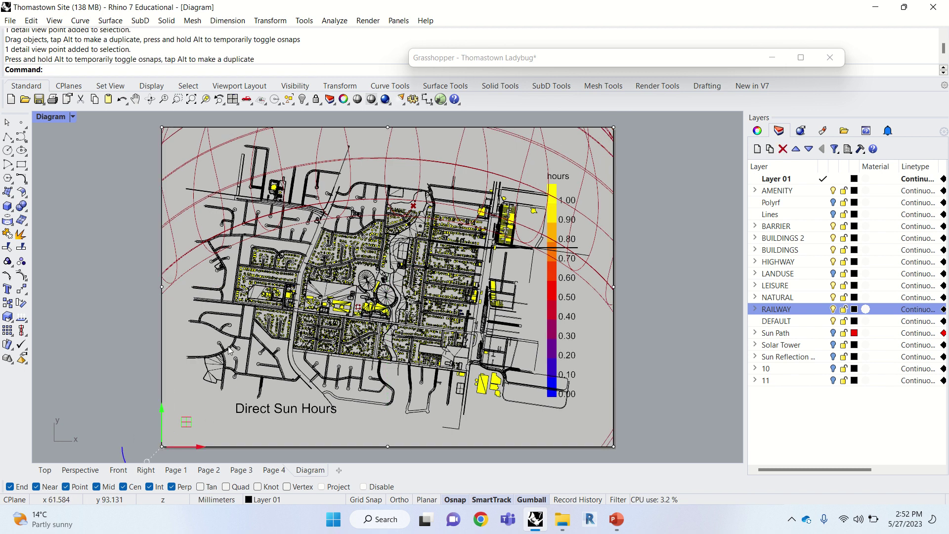
- Set the detail's view to Southwest Isometric
double_click(230, 297)
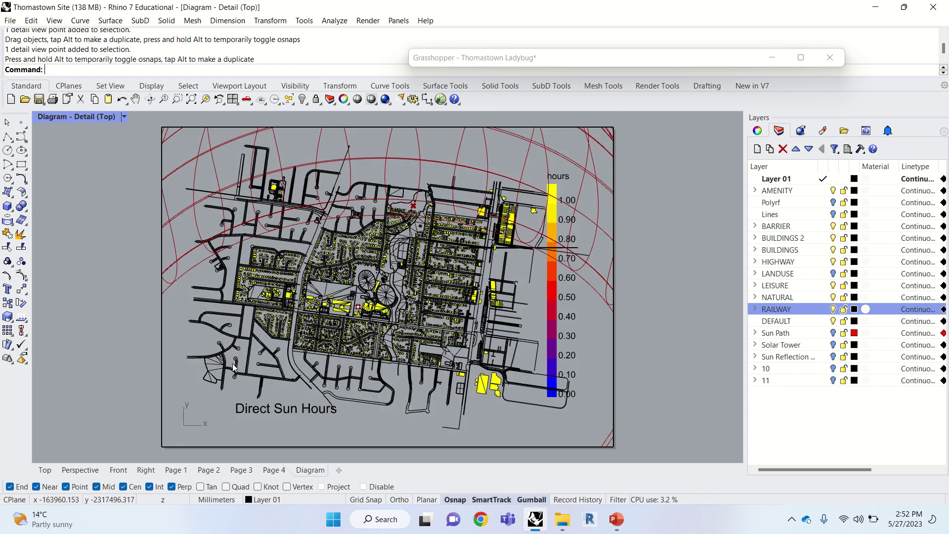
left_click(125, 118)
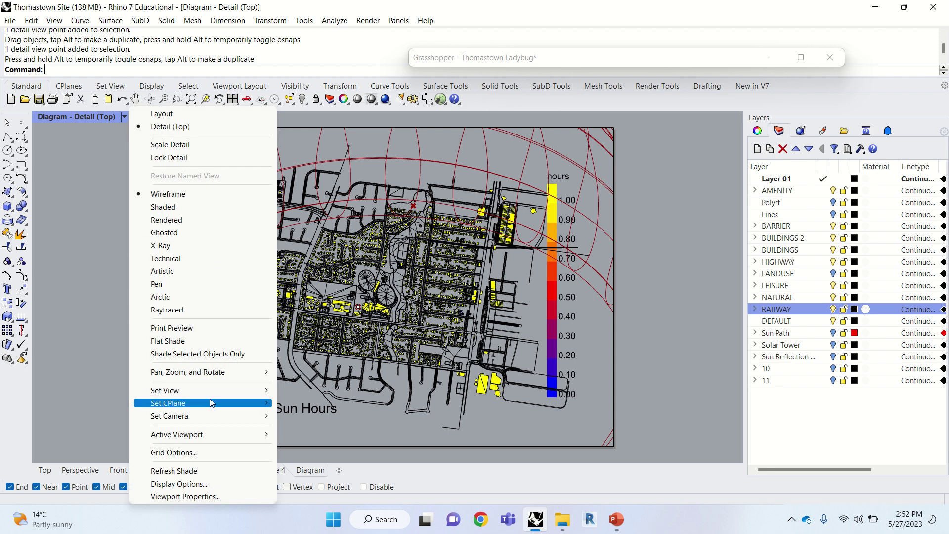
mouse_move(207, 391)
mouse_move(334, 377)
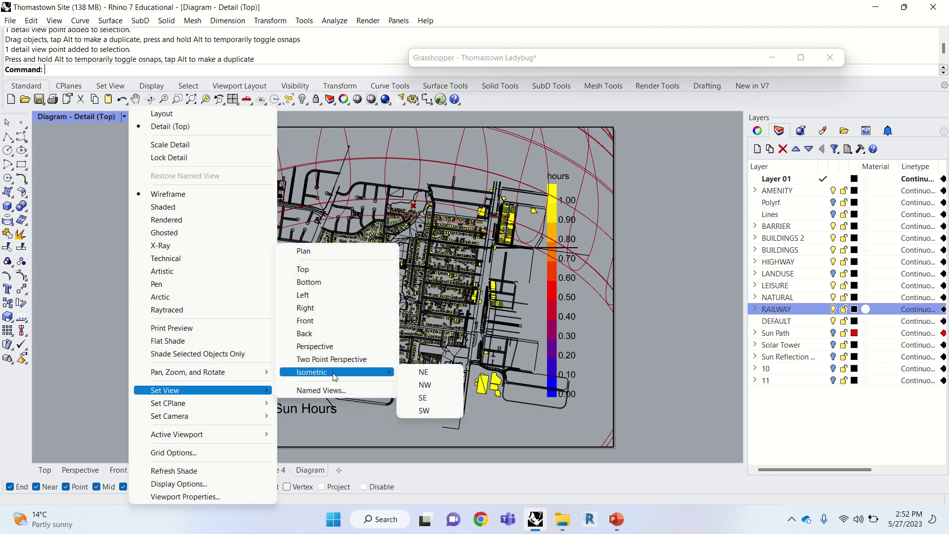
left_click(439, 409)
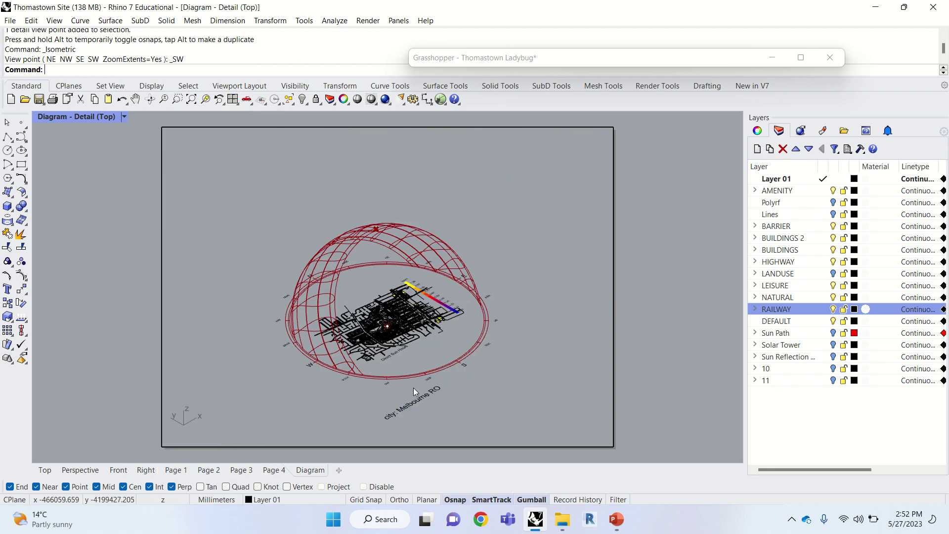
- Zoom the detail to all objects with ZS, centre the sun-path dome, and deactivate the detail
key("ctrl+a")
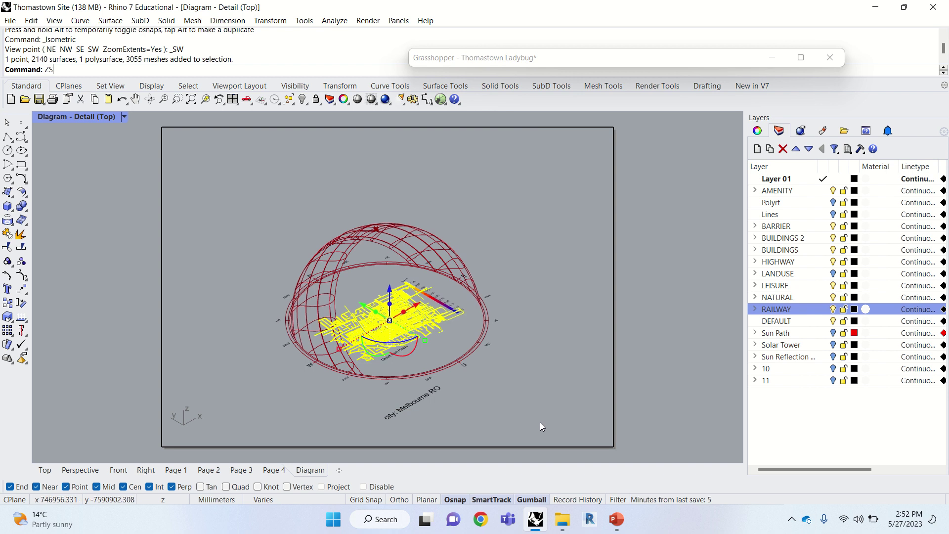
type("ZS")
key("Return")
scroll(377, 295, "down", 5)
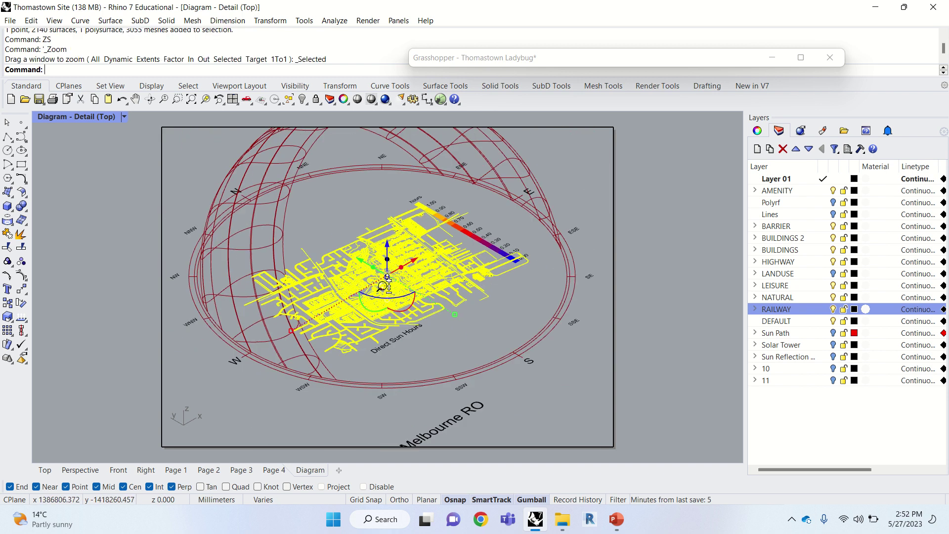
right_click_drag(377, 296, 436, 301)
left_click(544, 199)
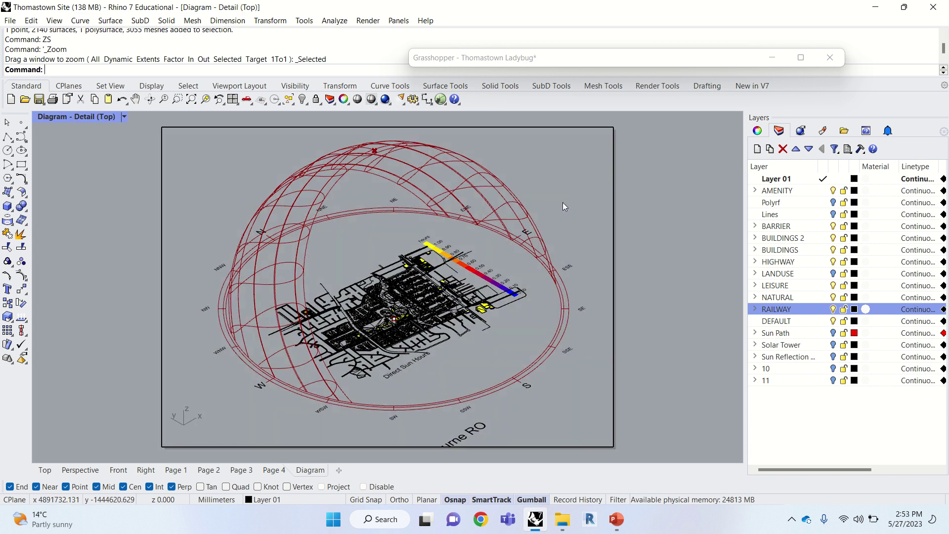
double_click(563, 203)
left_click(563, 203)
- Lock the Diagram detail in its properties
left_click(757, 131)
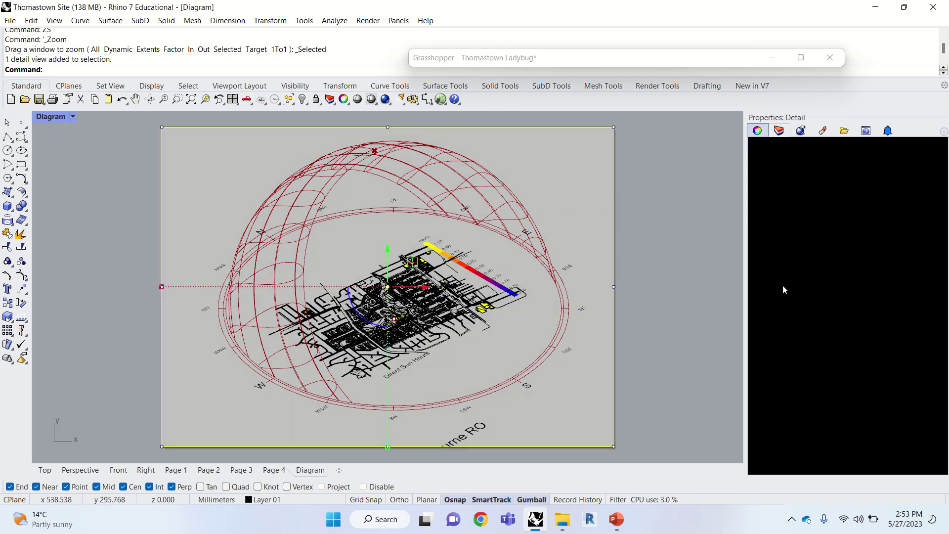
left_click(759, 185)
double_click(539, 182)
mouse_move(447, 231)
right_mouse_down()
mouse_move(471, 228)
mouse_move(449, 227)
mouse_move(460, 228)
right_mouse_up()
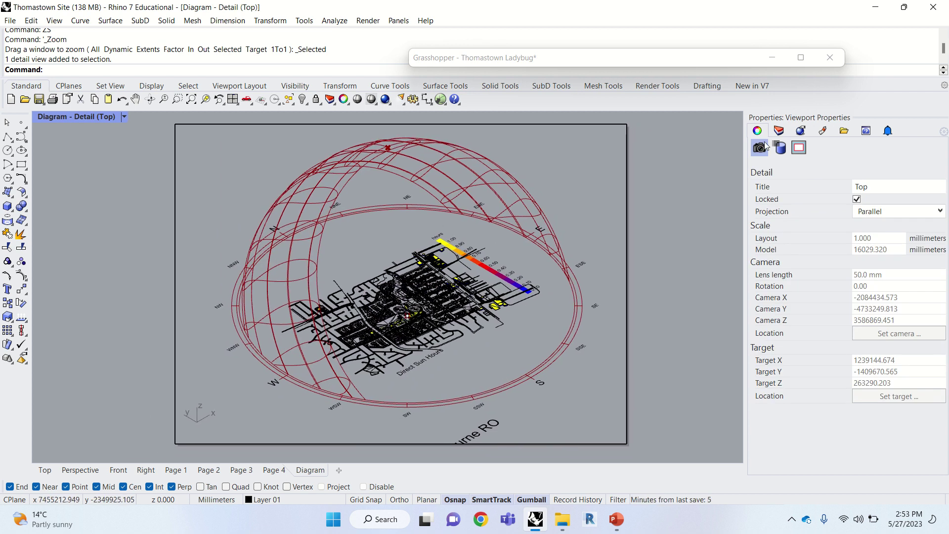
- Add a new layer named 'Sunpath01' below layer 11
left_click(779, 131)
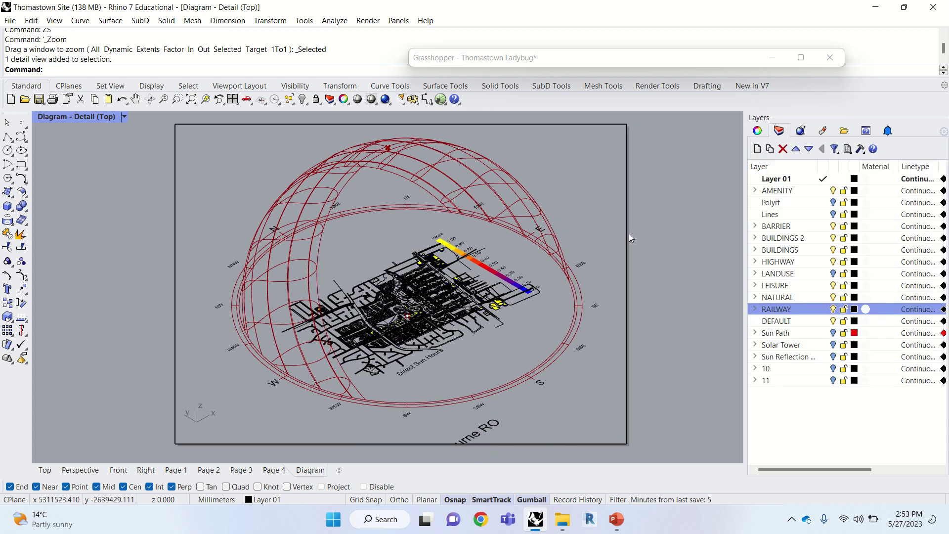
left_click(798, 380)
left_click(757, 148)
type("Sunpath01")
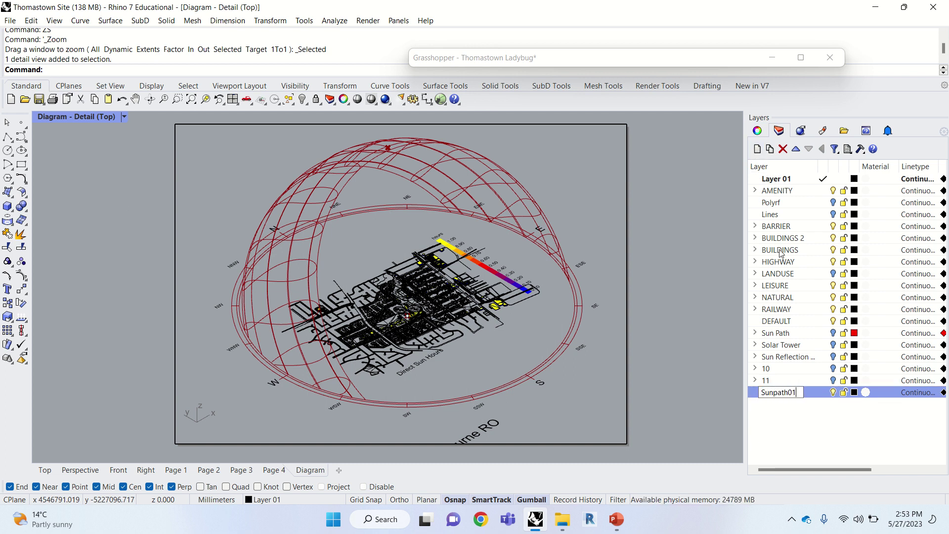
left_click(808, 426)
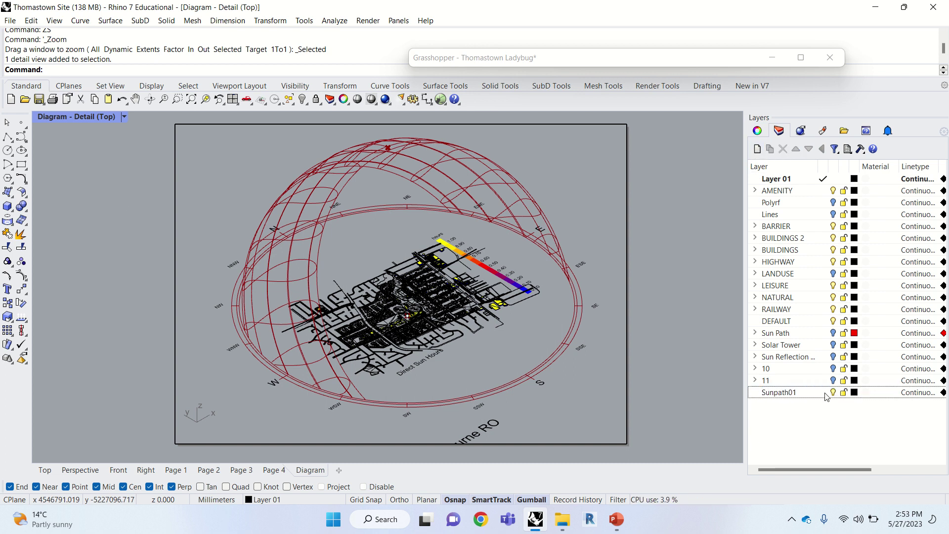
- Bake the Sunpath component's geometry into Rhino on layer Sunpath01
left_click(646, 64)
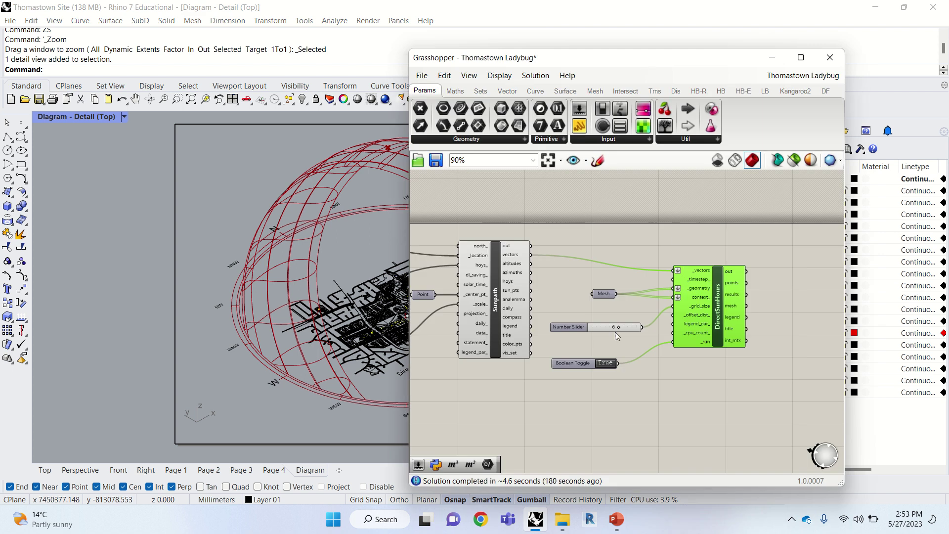
right_click_drag(586, 340, 641, 338)
right_click(549, 291)
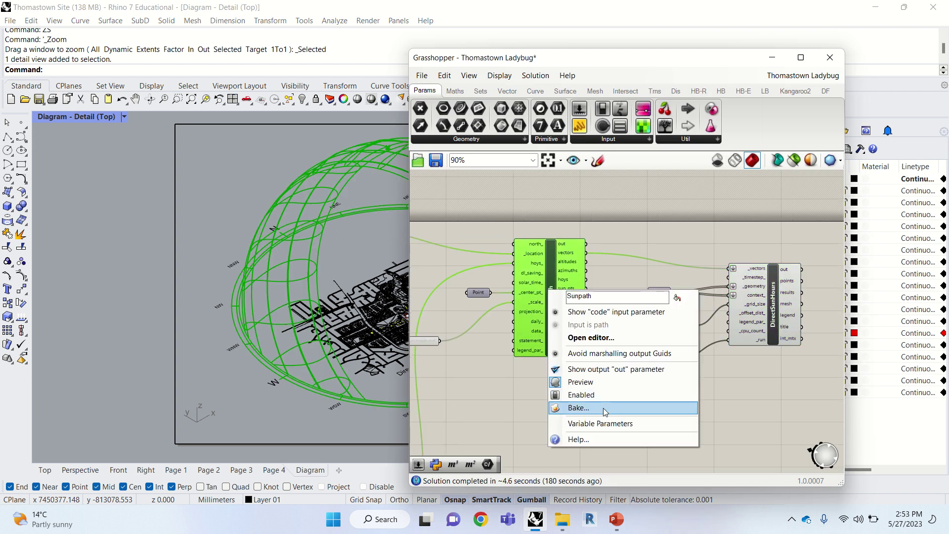
left_click(583, 407)
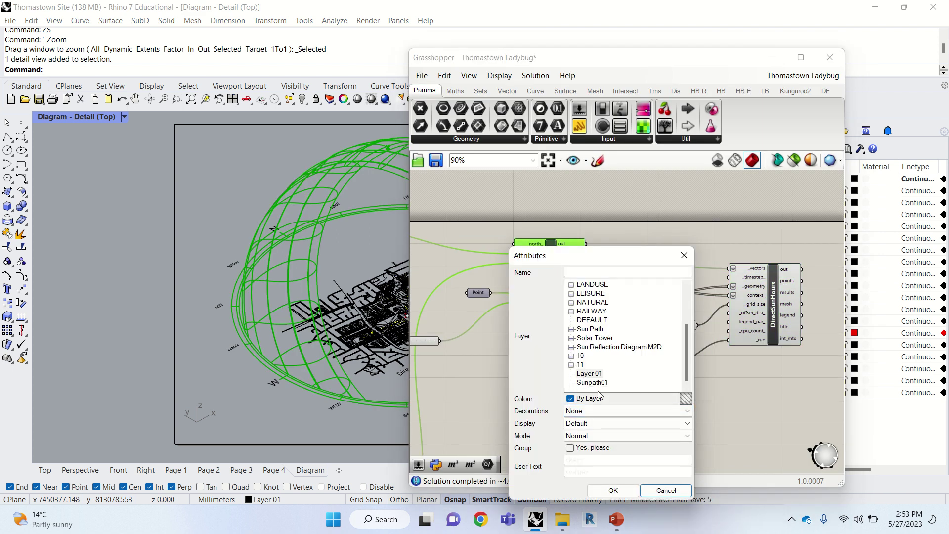
left_click(594, 382)
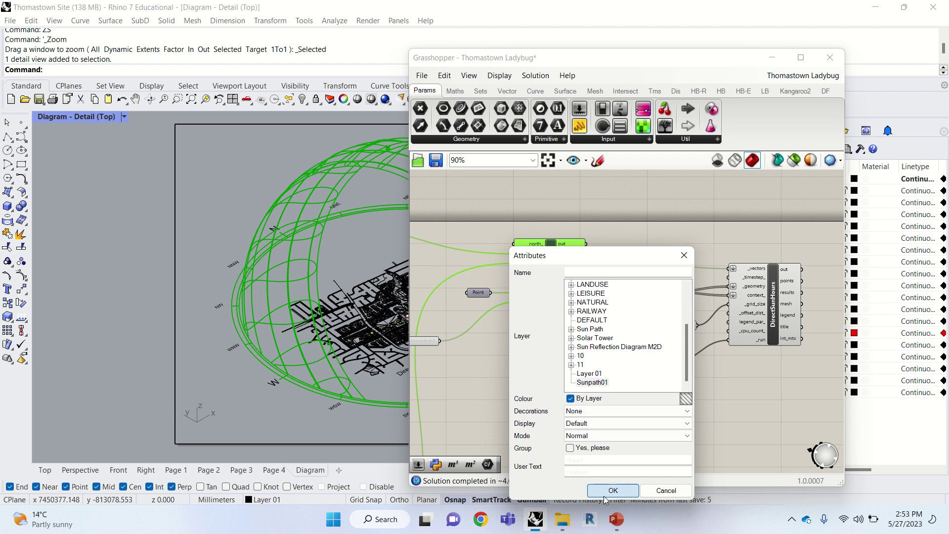
left_click(604, 494)
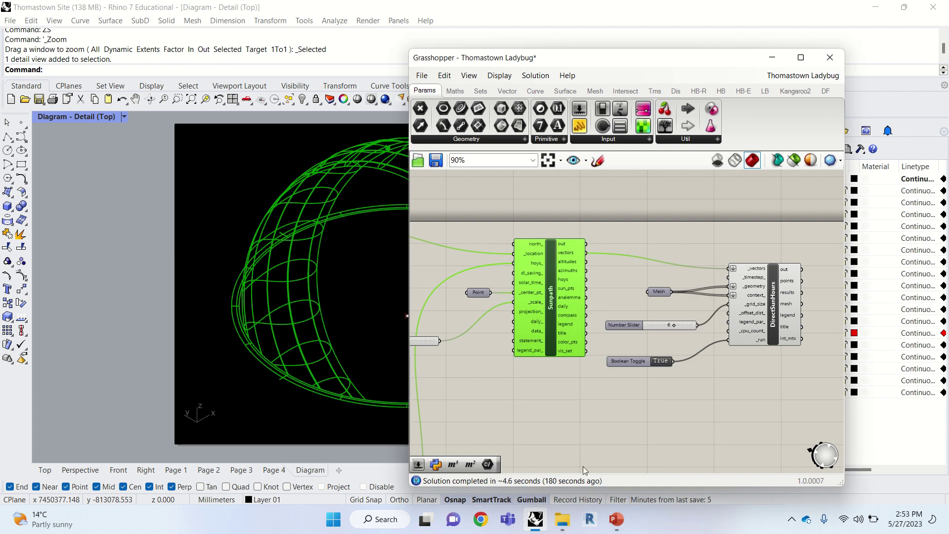
- Select all text objects with SelText, delete them, and return to the Diagram layout
double_click(643, 62)
left_click(50, 470)
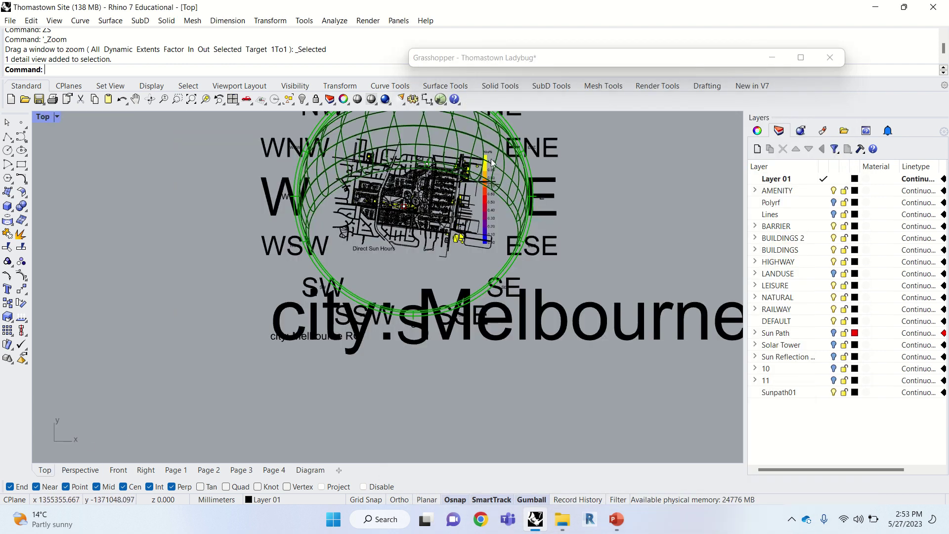
scroll(467, 256, "up", 4)
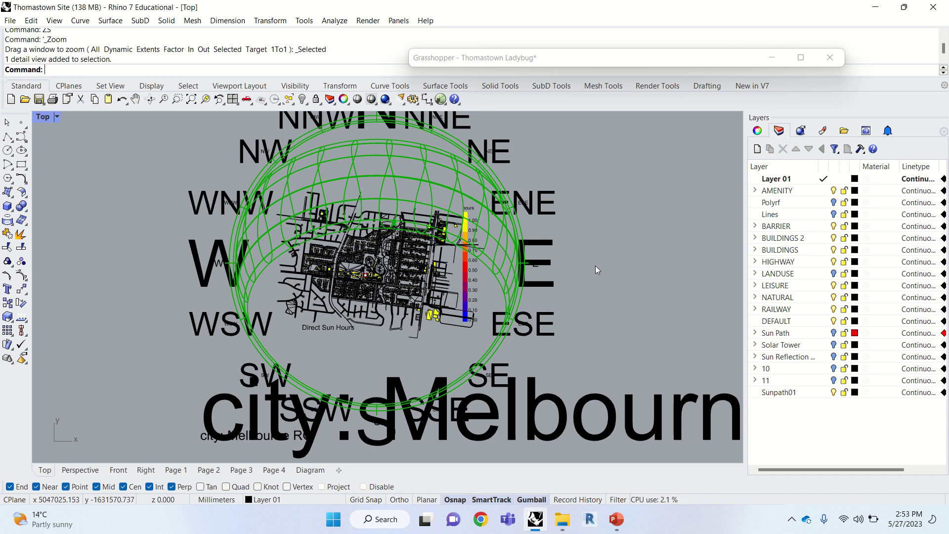
type("SelText")
key("Return")
key("Delete")
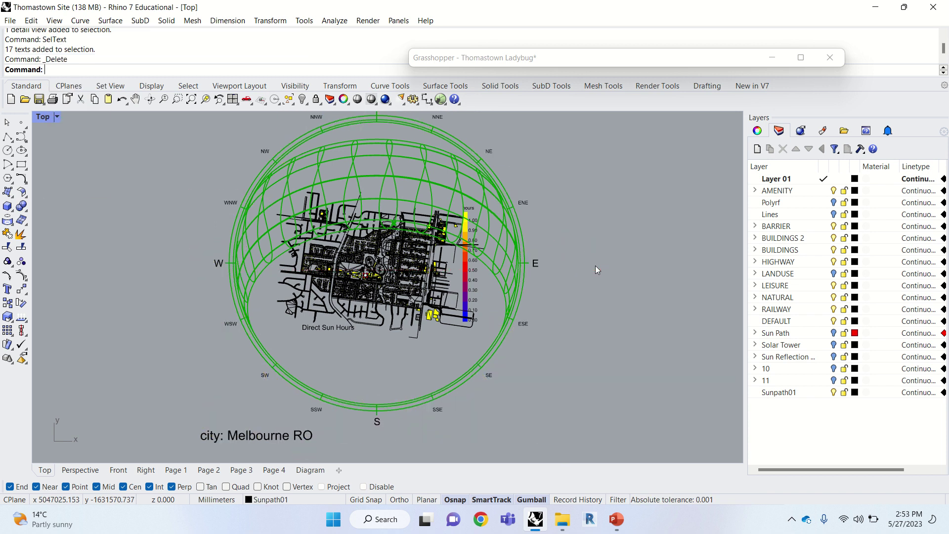
left_click(307, 472)
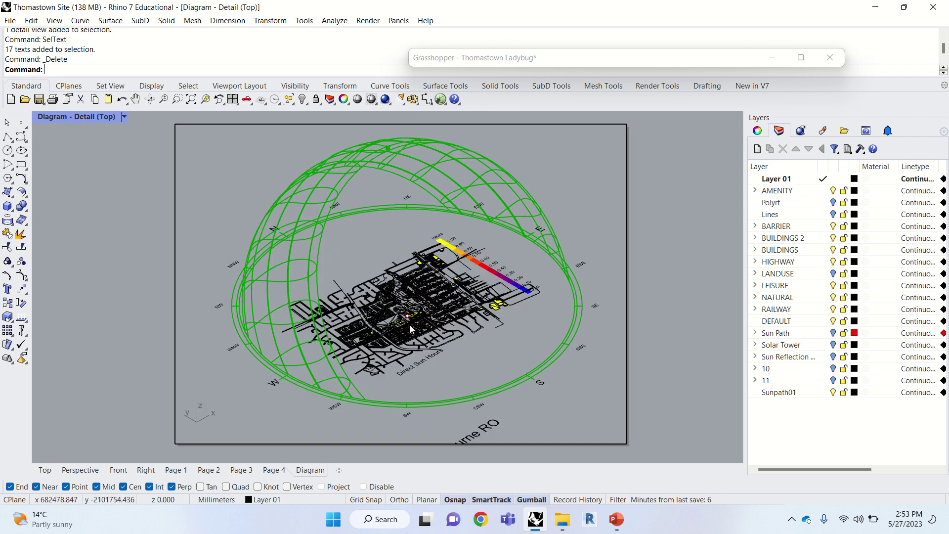
- Window-select the Sunpath and DirectSunHours components, cancelling an unwanted save prompt
double_click(534, 58)
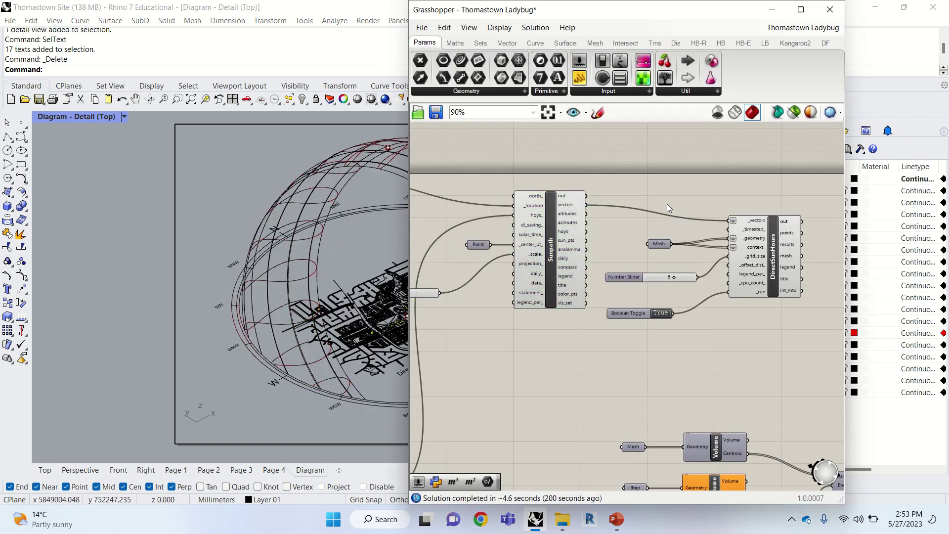
scroll(673, 188, "down", 5)
left_click_drag(788, 171, 609, 233)
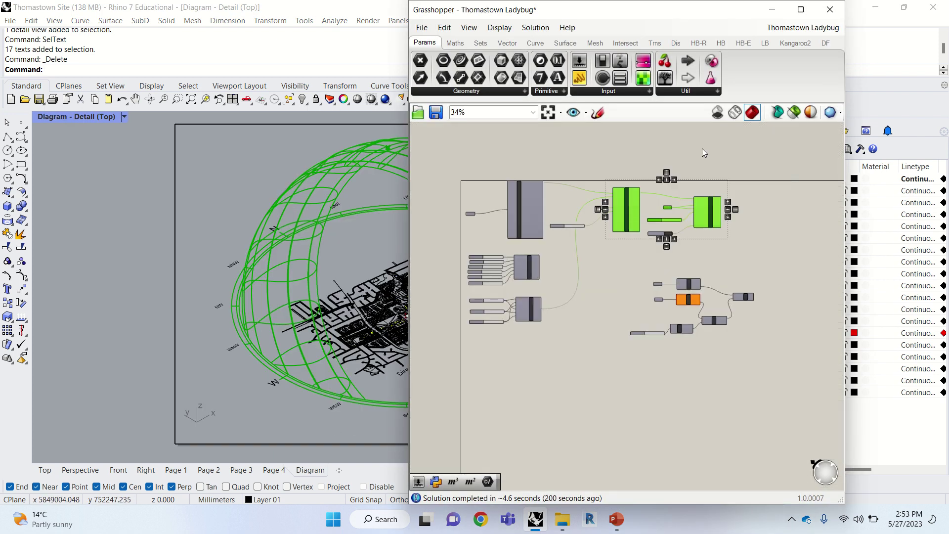
key("alt+F4")
left_click(530, 284)
- Reselect the Sunpath component and its neighbours to switch off their Grasshopper previews
scroll(634, 210, "up", 4)
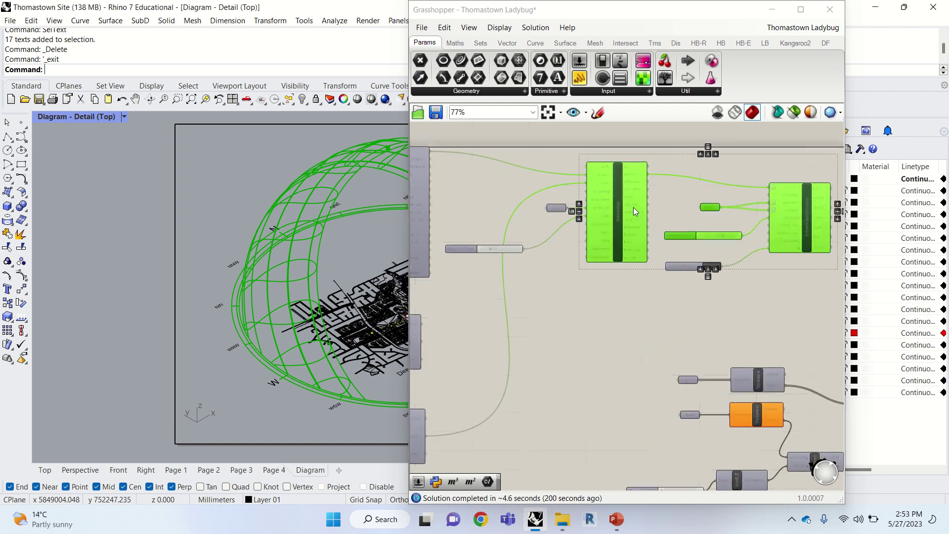
right_click(632, 208)
left_click(612, 339)
left_click_drag(823, 154, 603, 190)
key("alt+F4")
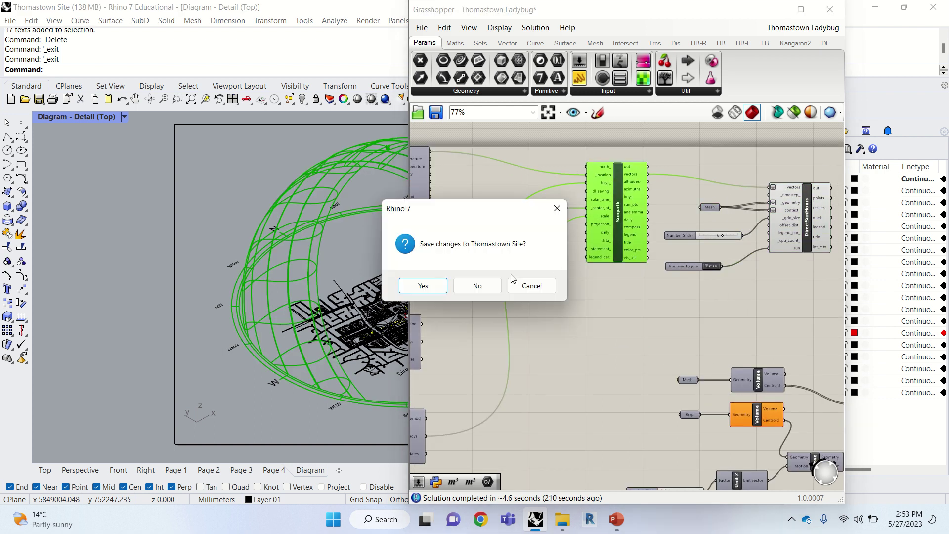
left_click(531, 286)
left_click_drag(571, 16, 565, 59)
left_click_drag(810, 220, 624, 243)
- Delete the stray point at the top of the sun-path dome
double_click(600, 58)
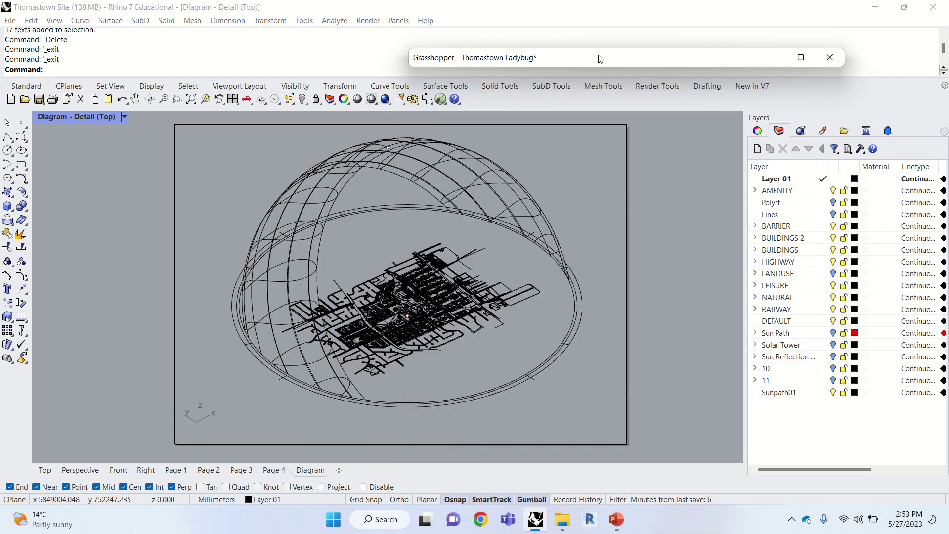
left_click(412, 170)
left_click(419, 182)
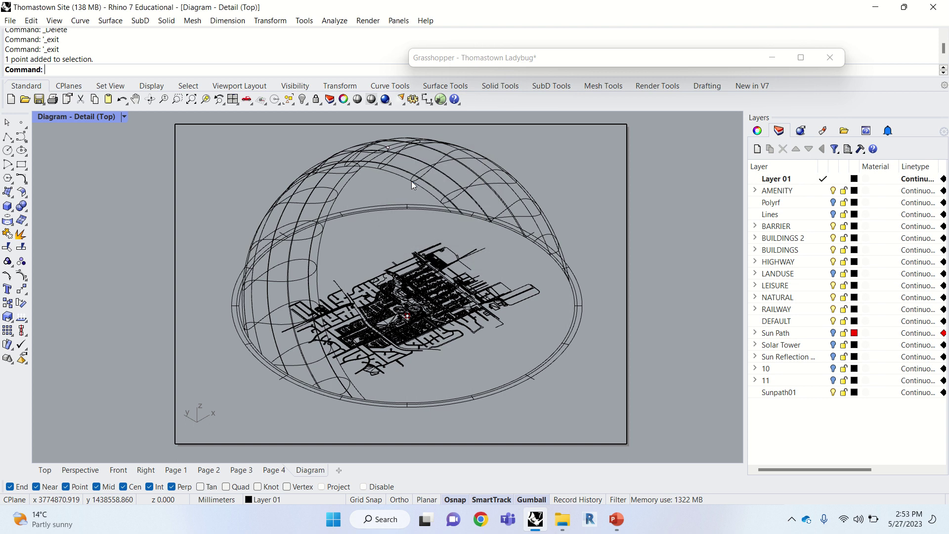
key("Delete")
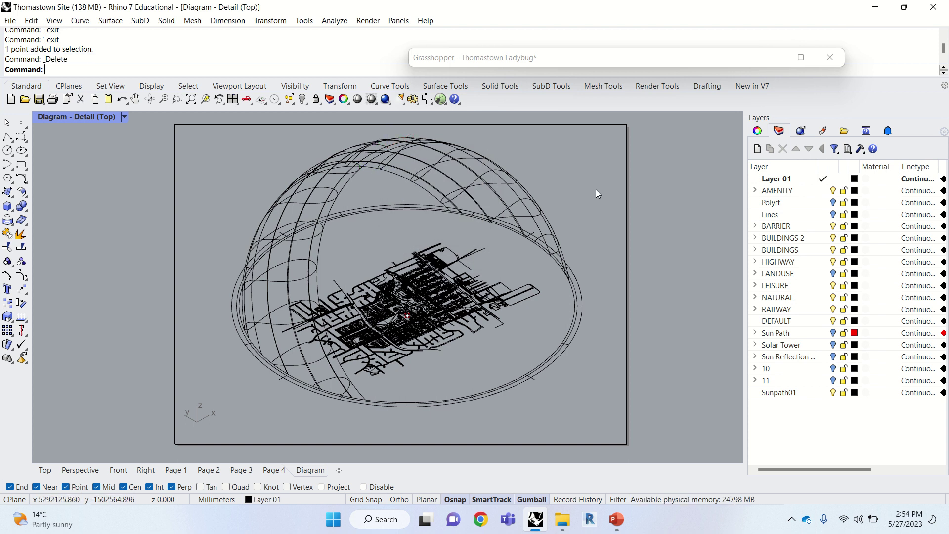
- Hide a point and a polysurface picked from the dense site area
left_click(411, 321)
left_click(411, 320)
left_click(408, 317)
left_click(429, 352)
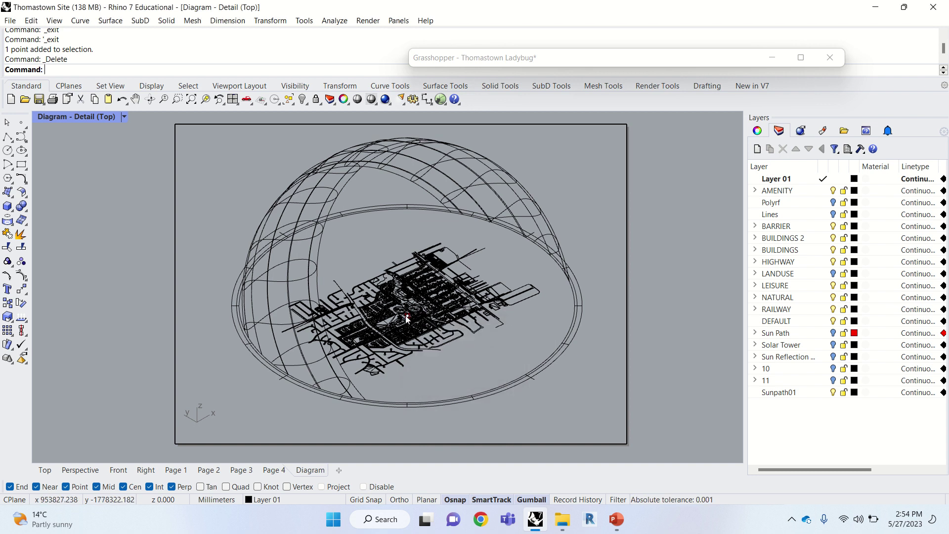
scroll(410, 332, "up", 10)
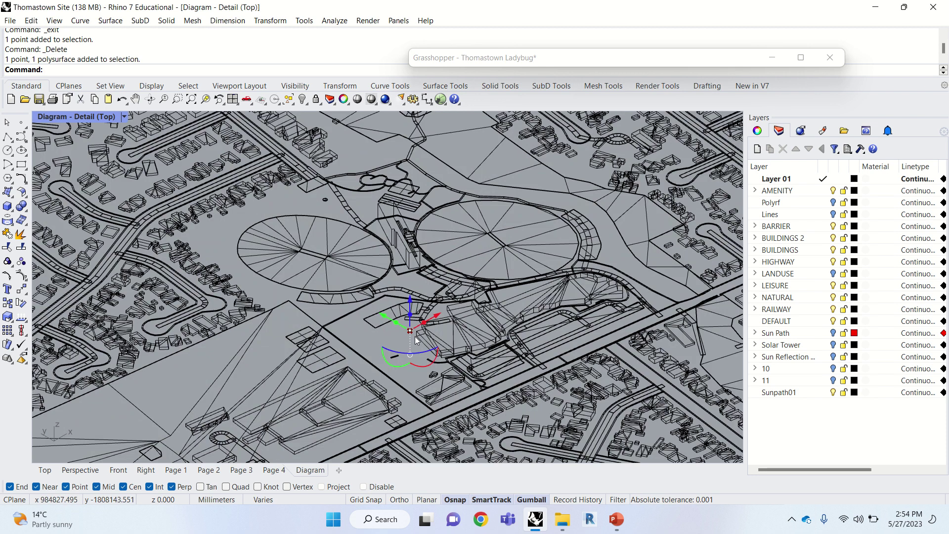
scroll(413, 338, "down", 5)
type("Hi")
key("Return")
scroll(413, 341, "down", 10)
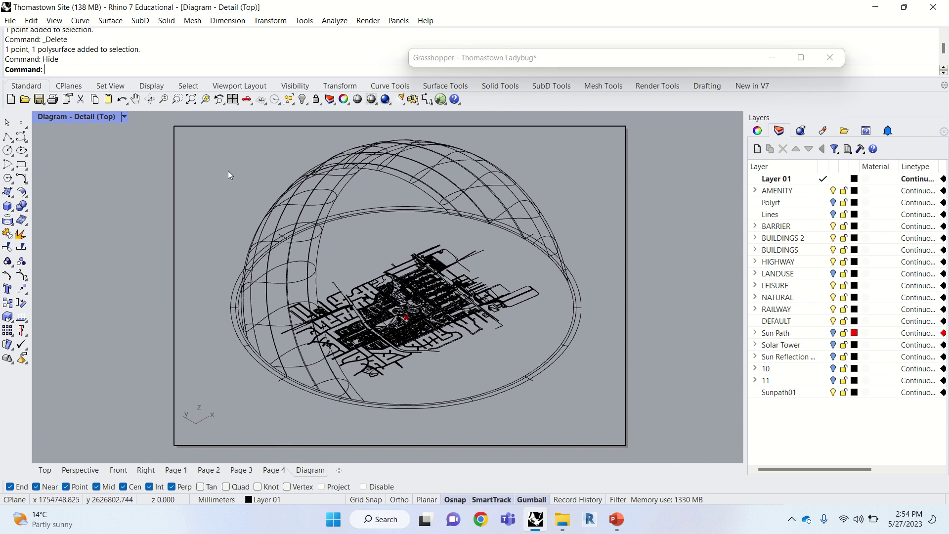
- Make2D all detail geometry, keeping source layers under a 'Diagram' layer
left_click_drag(197, 137, 606, 418)
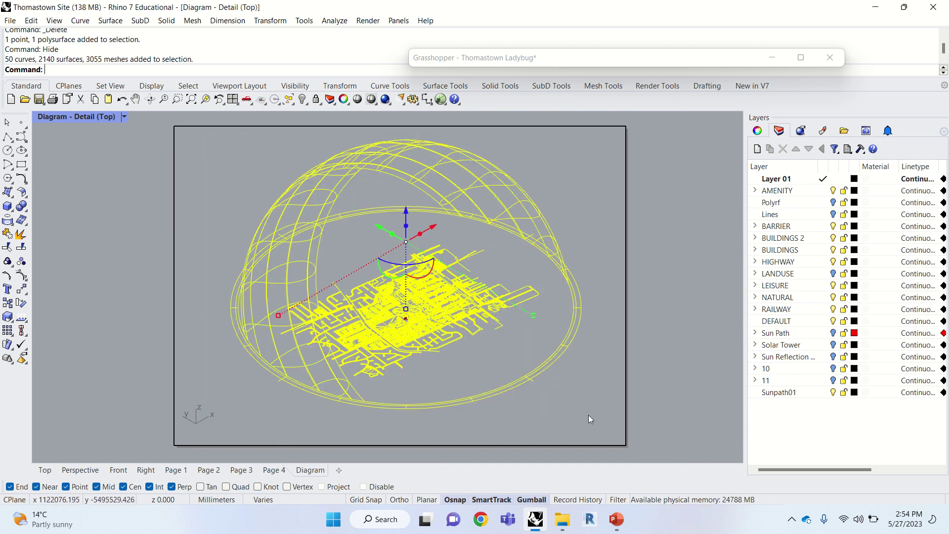
type("Make2D")
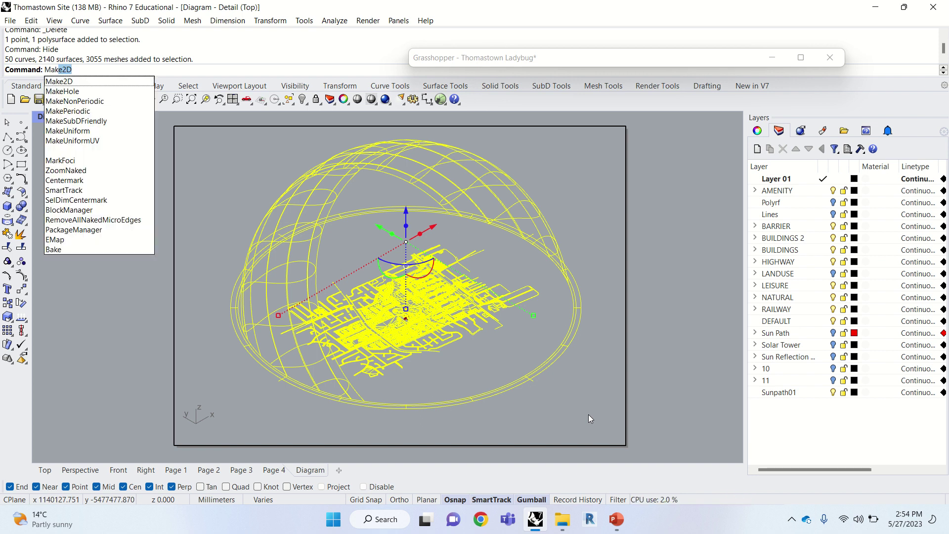
key("Return")
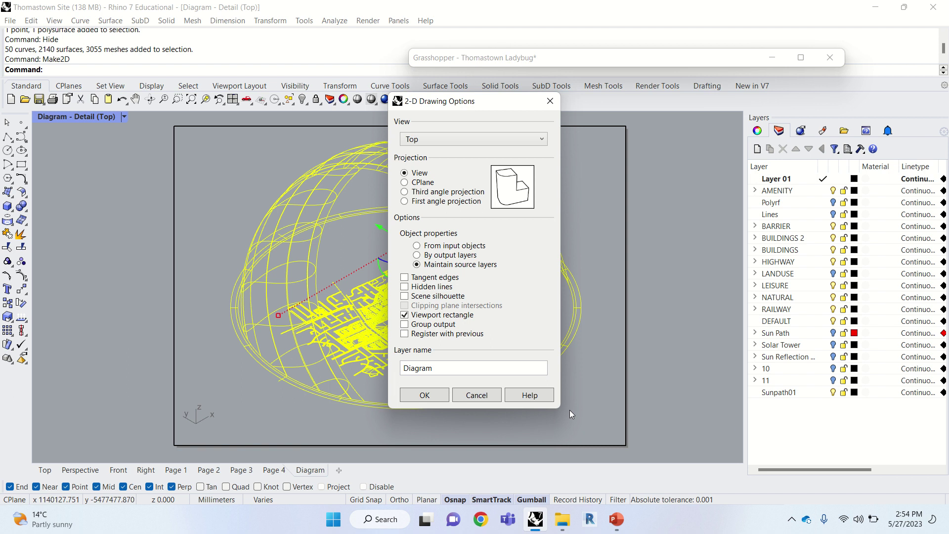
left_click(425, 395)
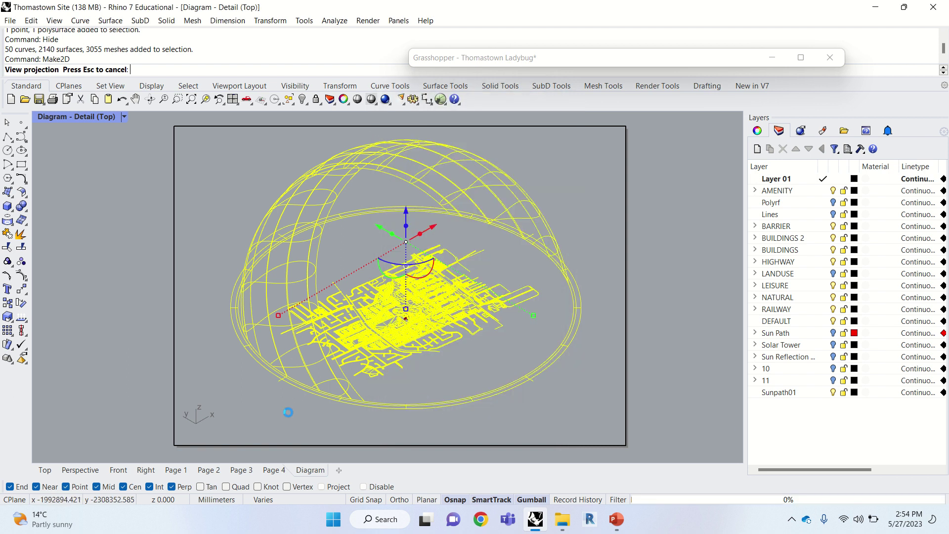
- Frame the first Make2D drawing in the Top viewport and delete it
left_click(45, 470)
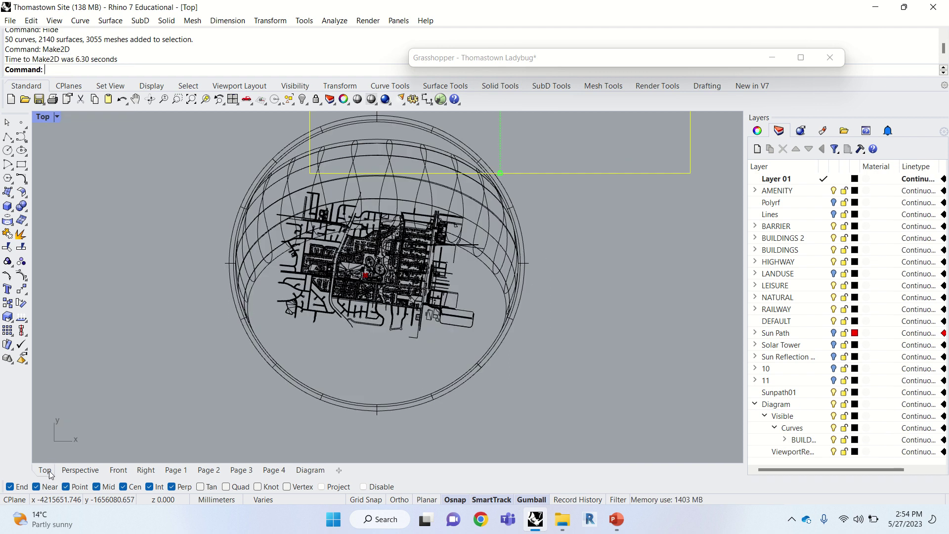
scroll(252, 364, "up", 3)
right_click_drag(252, 365, 339, 419)
scroll(385, 221, "up", 3)
scroll(384, 222, "down", 2)
right_click_drag(384, 221, 375, 280)
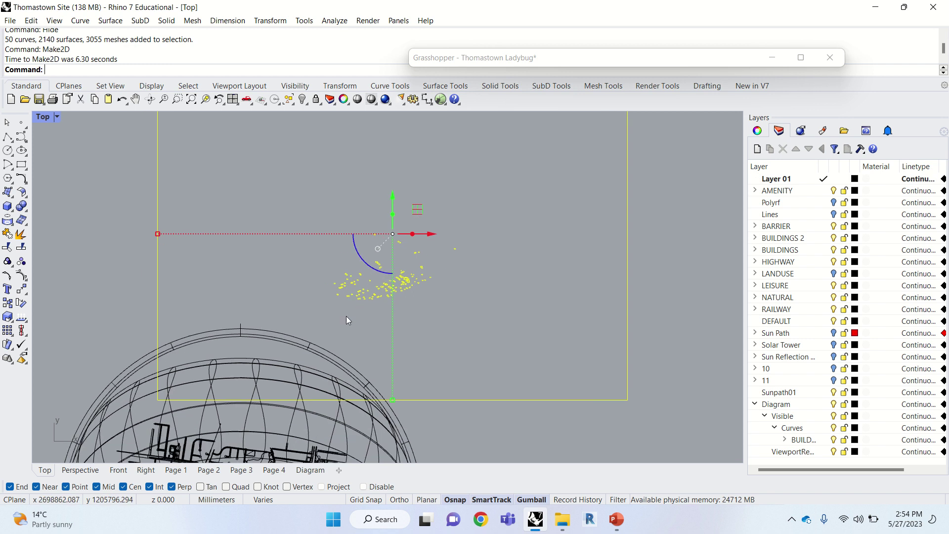
right_click_drag(347, 316, 351, 347)
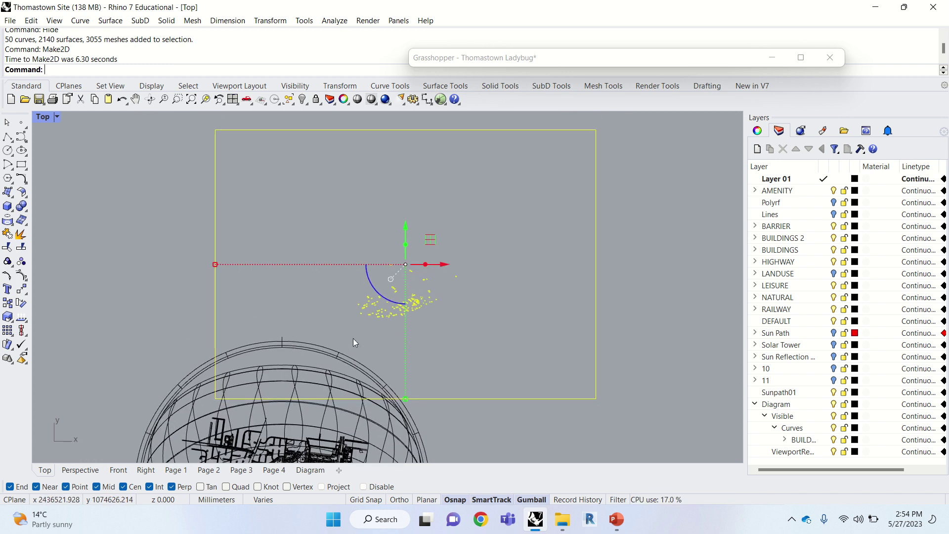
key("Delete")
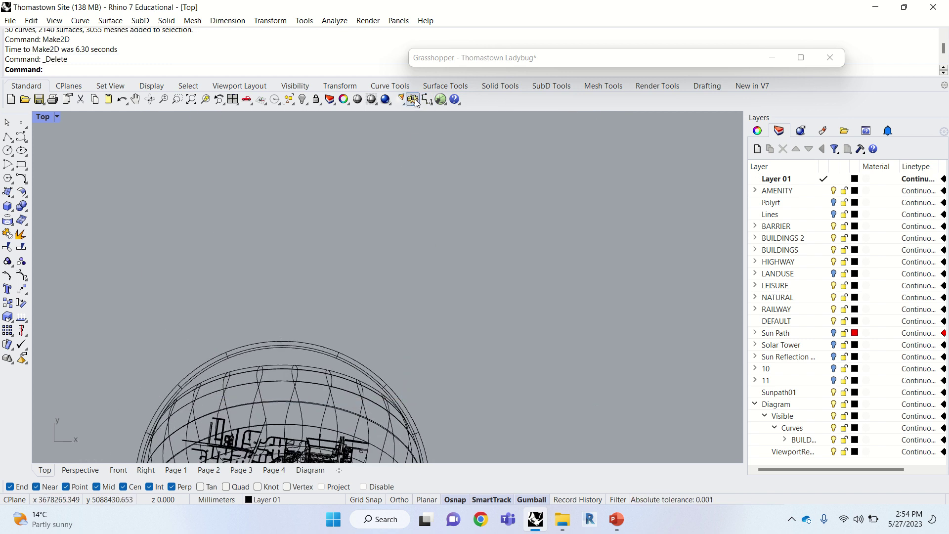
- Change the model's absolute tolerance from 0.001 to 1
left_click(415, 101)
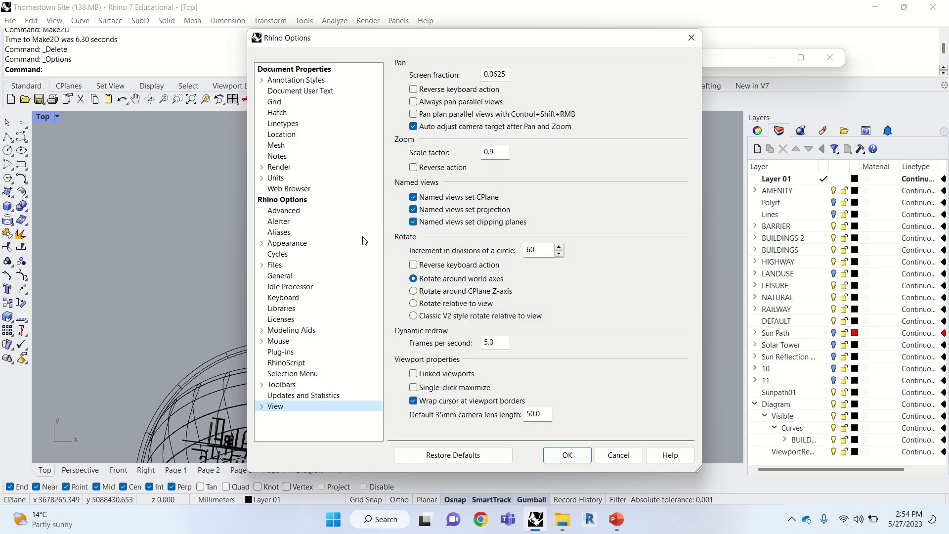
left_click(275, 178)
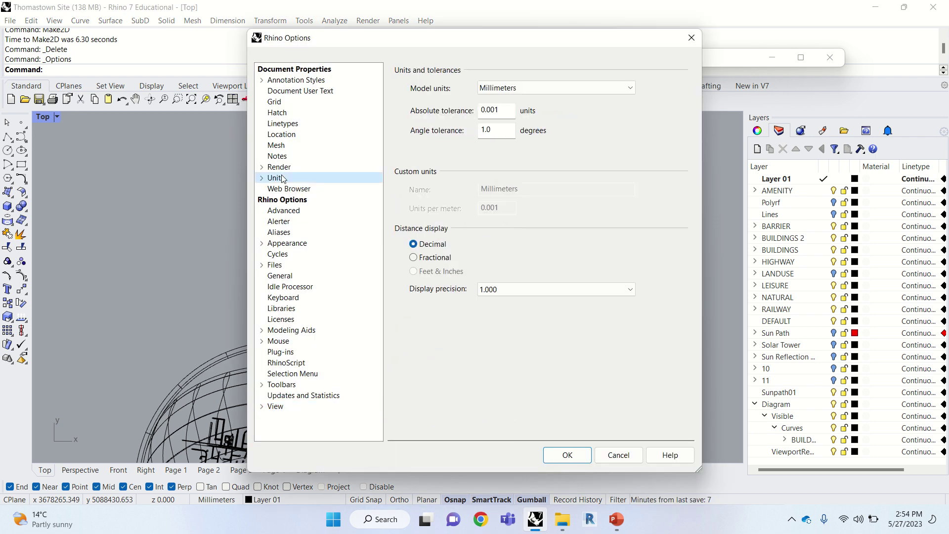
left_click(512, 110)
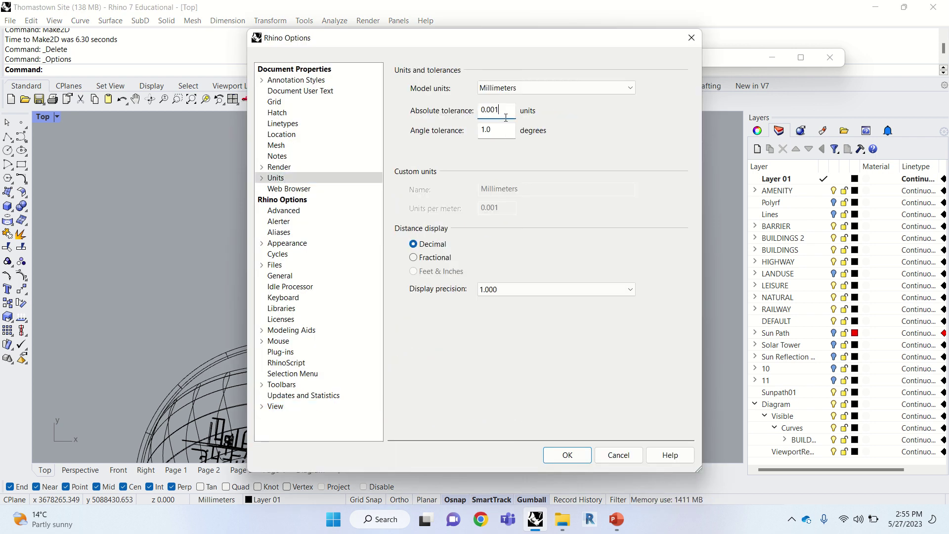
left_click_drag(510, 118, 321, 143)
type("1")
left_click(568, 455)
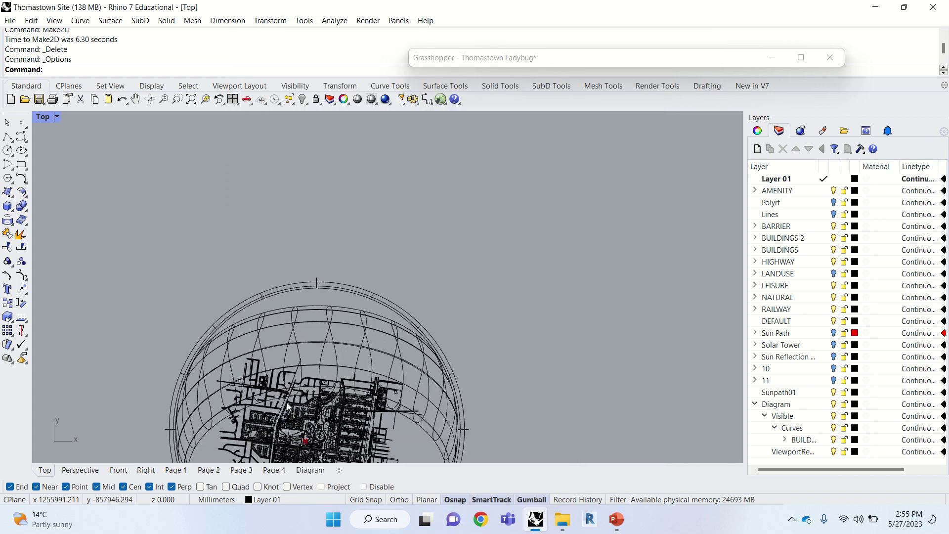
- Rerun Make2D on all geometry in the Diagram layout's detail with the same options
left_click(310, 469)
left_click_drag(207, 139, 601, 428)
type("Make2D")
key("Return")
left_click(433, 399)
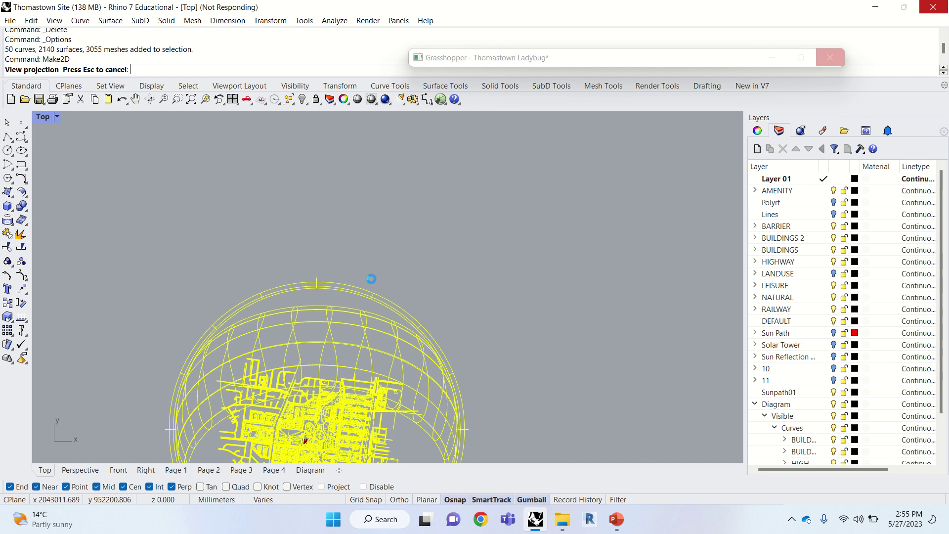
- Drag the new sun-path and site Make2D drawing upward along Y, deselect it, and reframe the Top view
scroll(409, 262, "down", 2)
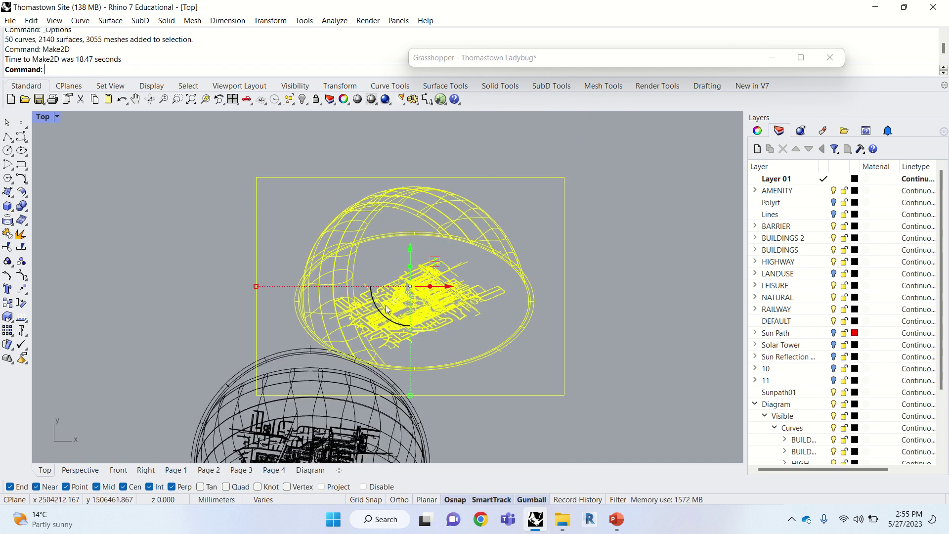
mouse_move(410, 262)
left_mouse_down()
mouse_move(410, 159)
mouse_move(601, 212)
mouse_move(565, 259)
left_mouse_up()
key("Escape")
scroll(348, 241, "up", 12)
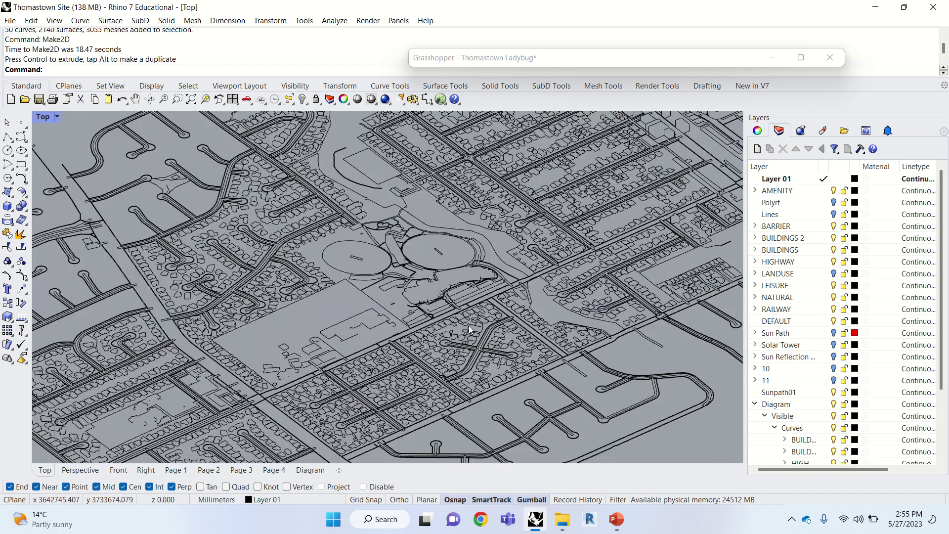
scroll(471, 325, "down", 12)
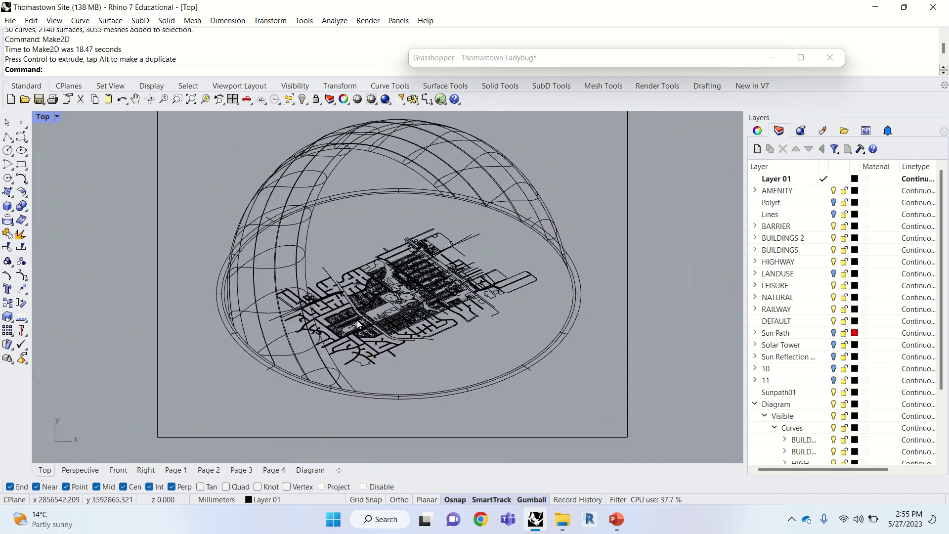
right_click_drag(550, 158, 551, 203)
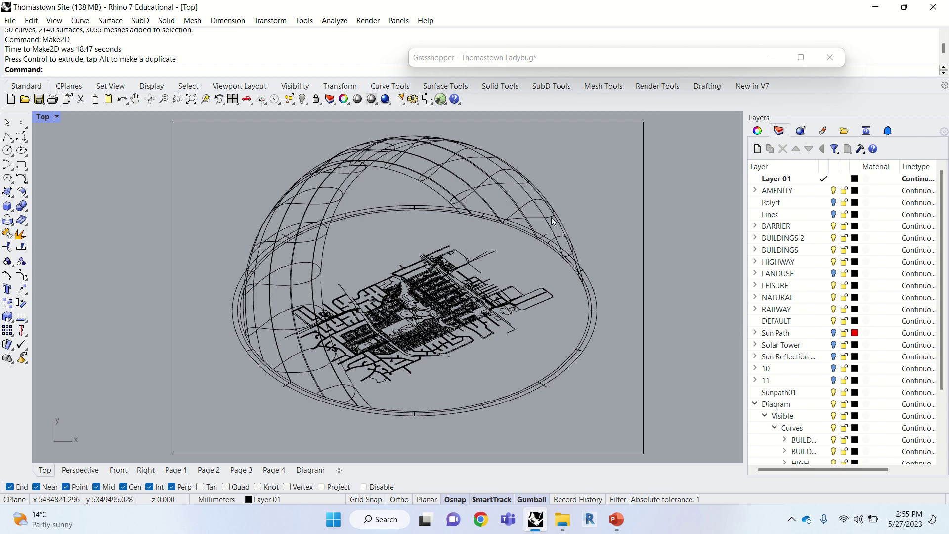